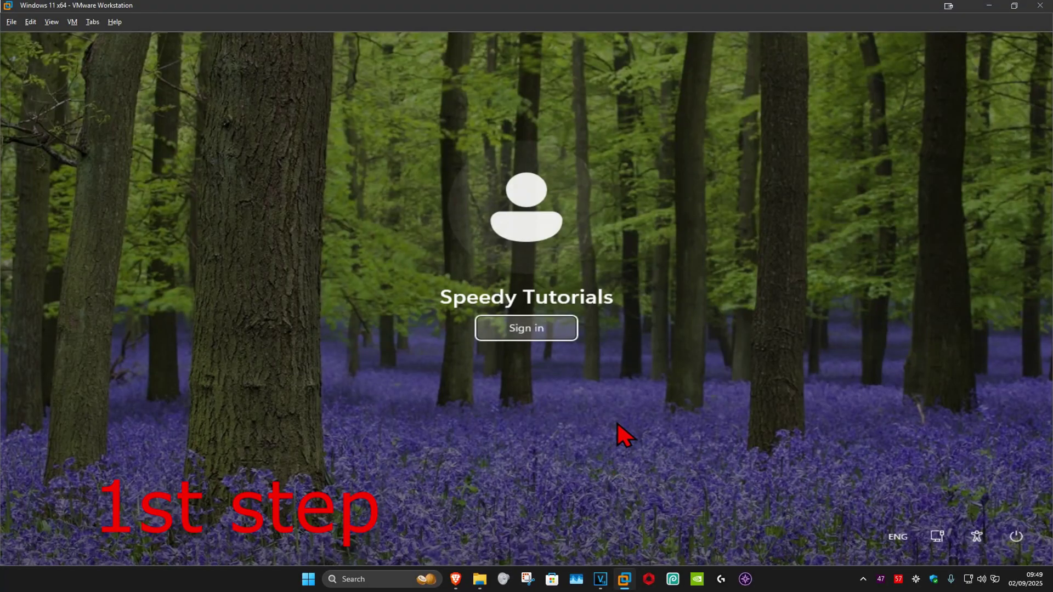
Step: Hold Shift and choose Restart from the sign-in screen's power menu to boot into recovery
{"action": "left_click", "coordinate": [1018, 538]}
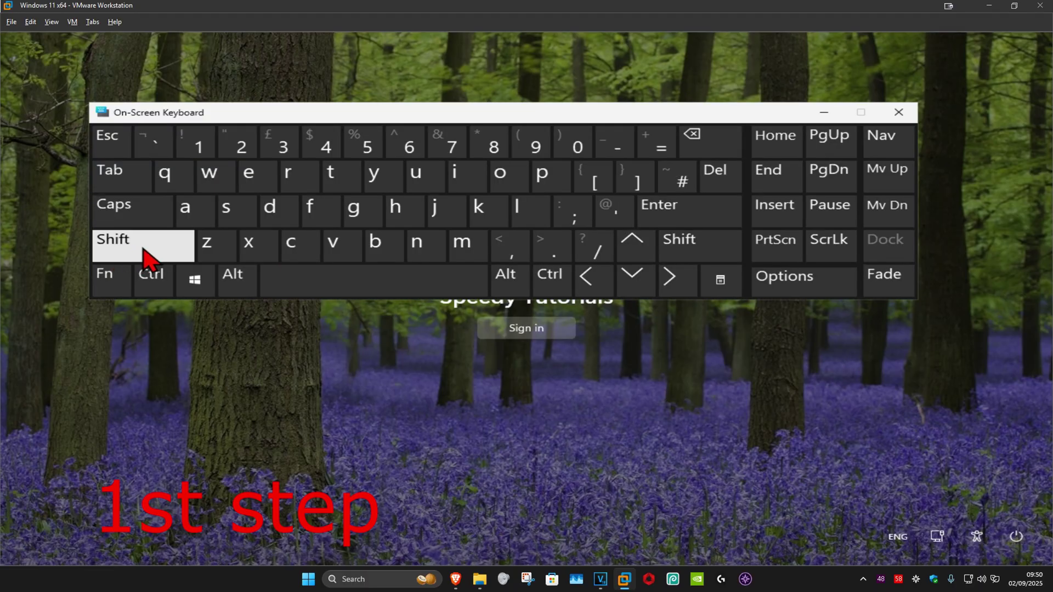
{"action": "left_click", "coordinate": [129, 257]}
{"action": "left_click", "coordinate": [124, 256]}
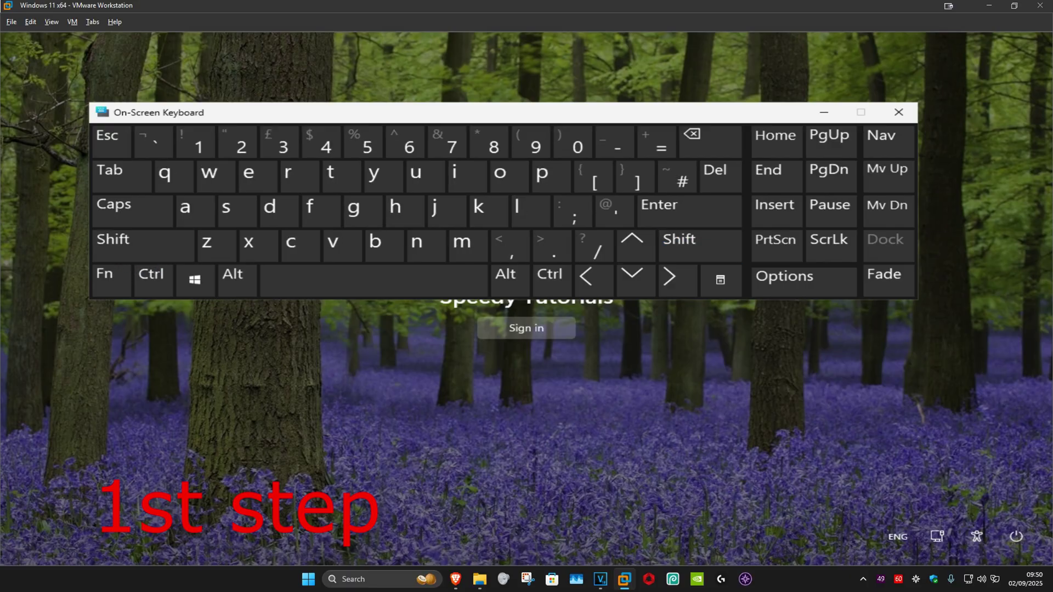
{"action": "left_click", "coordinate": [1016, 538]}
{"action": "key", "text": "shift"}
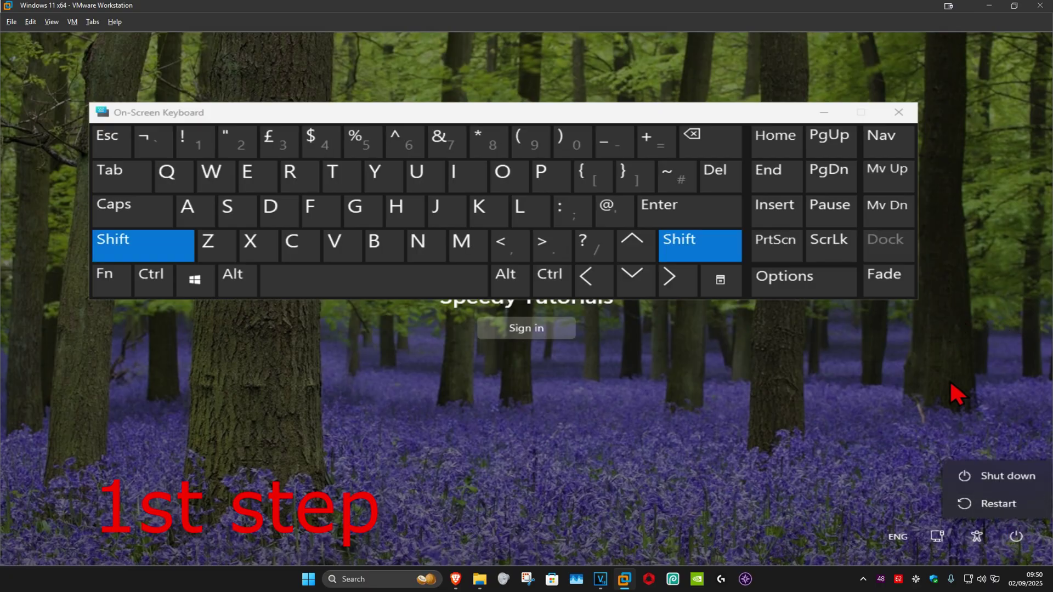
{"action": "left_click", "coordinate": [990, 509]}
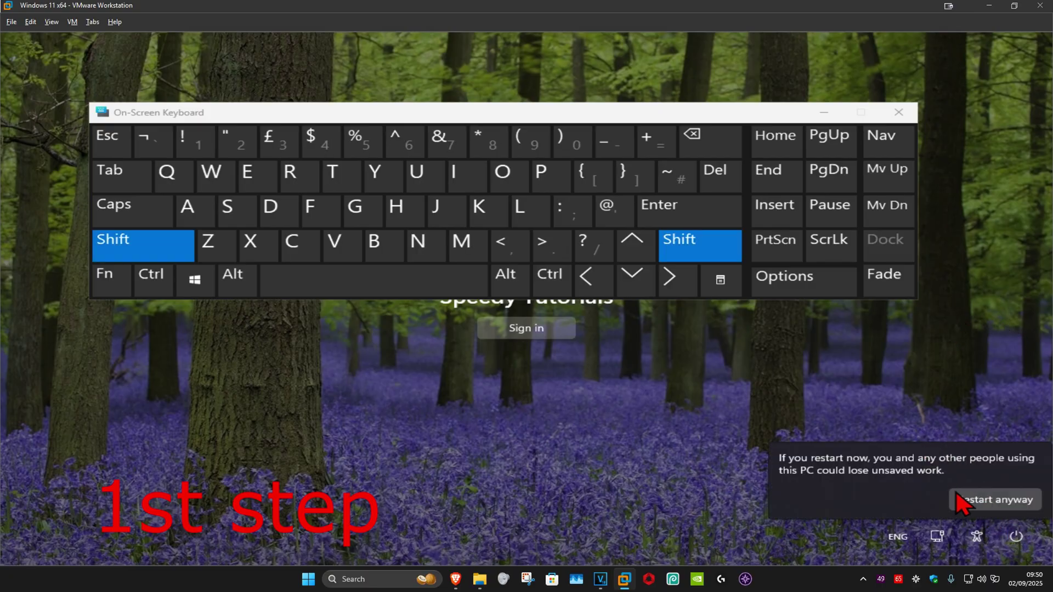
Step: Confirm the restart, then go to Troubleshoot > Advanced options, briefly viewing more recovery options
{"action": "left_click", "coordinate": [999, 501]}
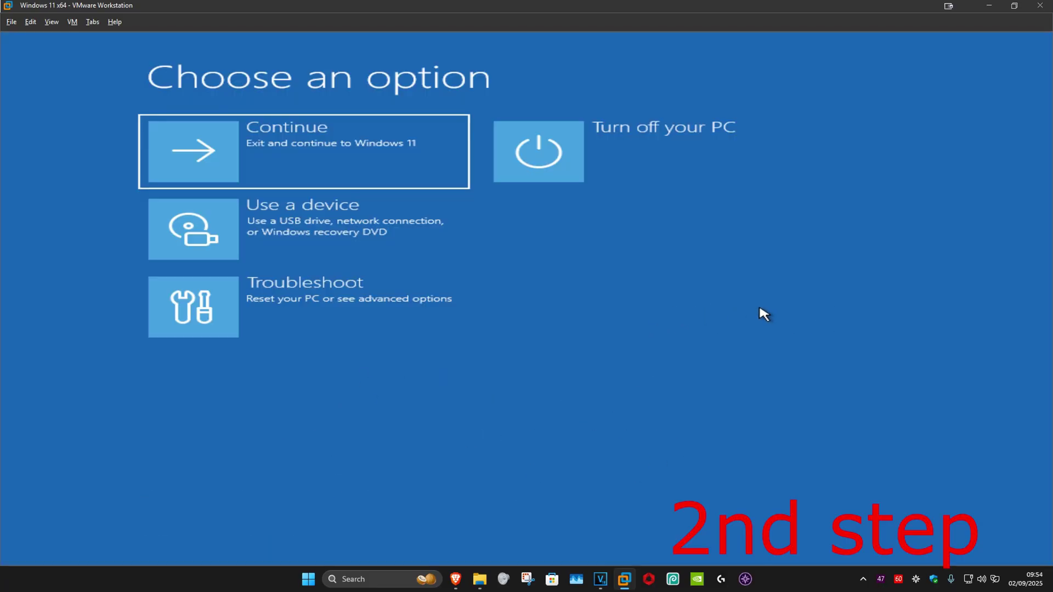
{"action": "left_click", "coordinate": [304, 306]}
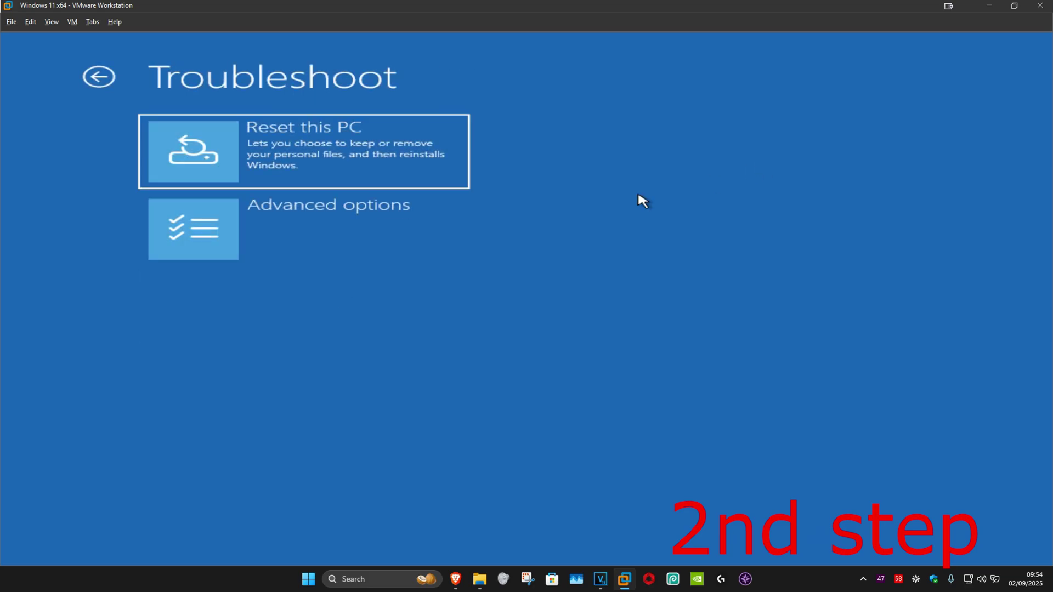
{"action": "left_click", "coordinate": [330, 222]}
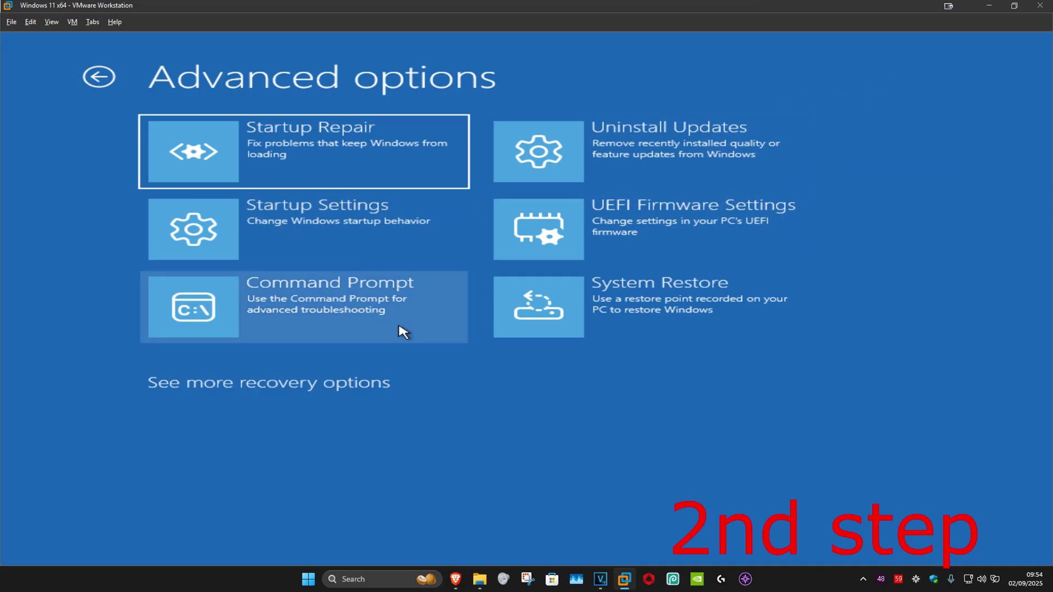
{"action": "left_click", "coordinate": [297, 384]}
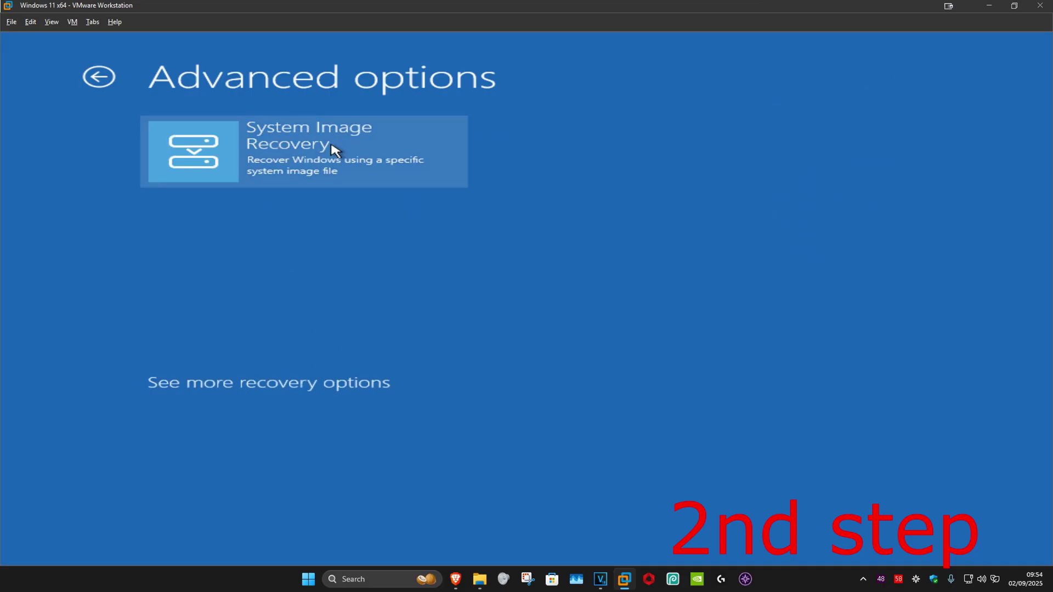
{"action": "left_click", "coordinate": [362, 385]}
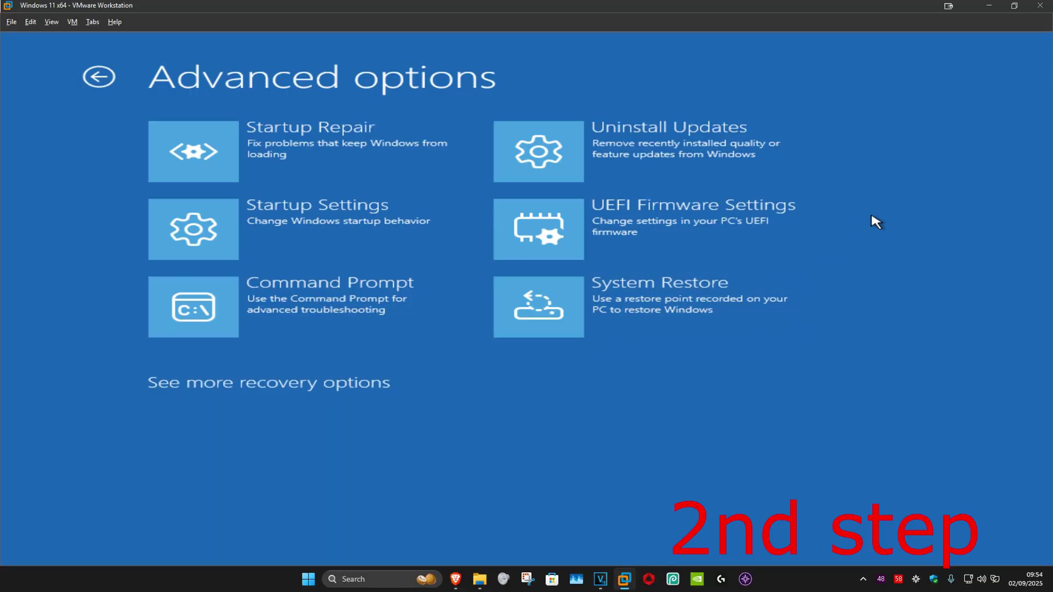
Step: Run 'net user administrator /active:yes' in the recovery Command Prompt
{"action": "left_click", "coordinate": [311, 310]}
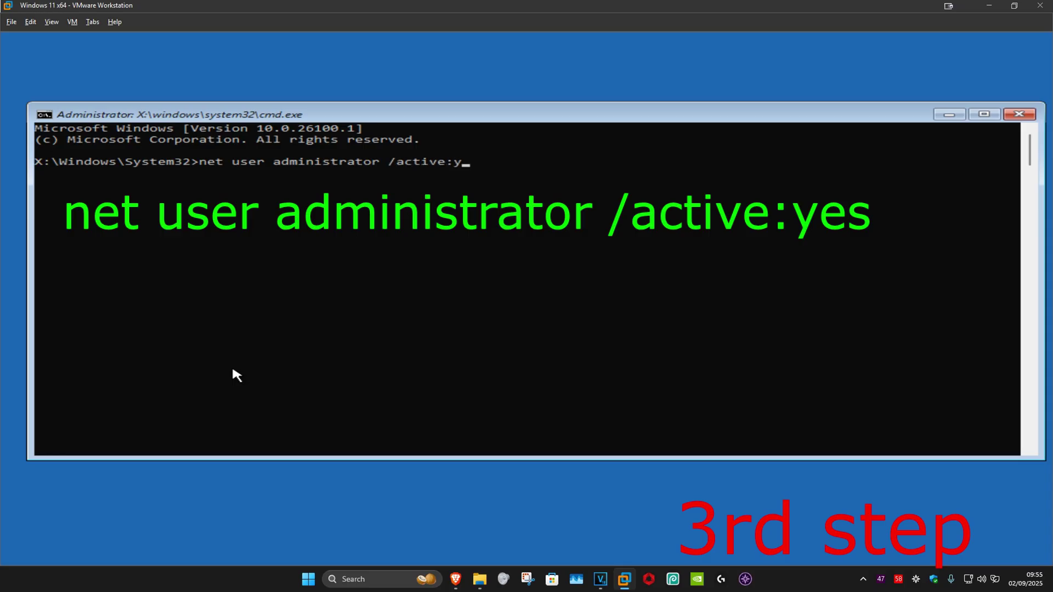
{"action": "key", "text": "Return"}
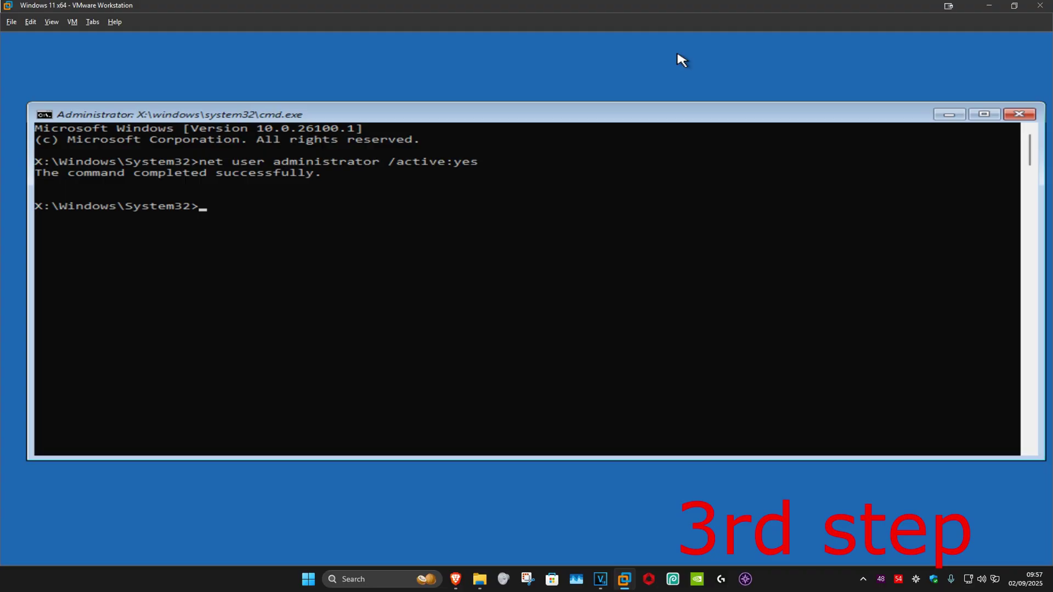
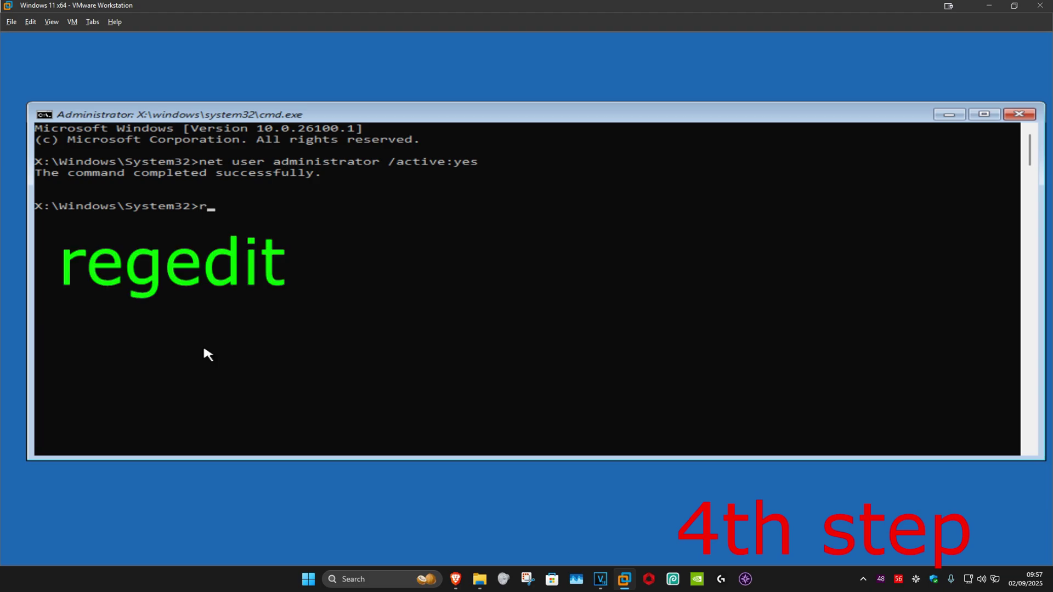
Step: Run regedit from the recovery Command Prompt to launch Registry Editor
{"action": "key", "text": "Return"}
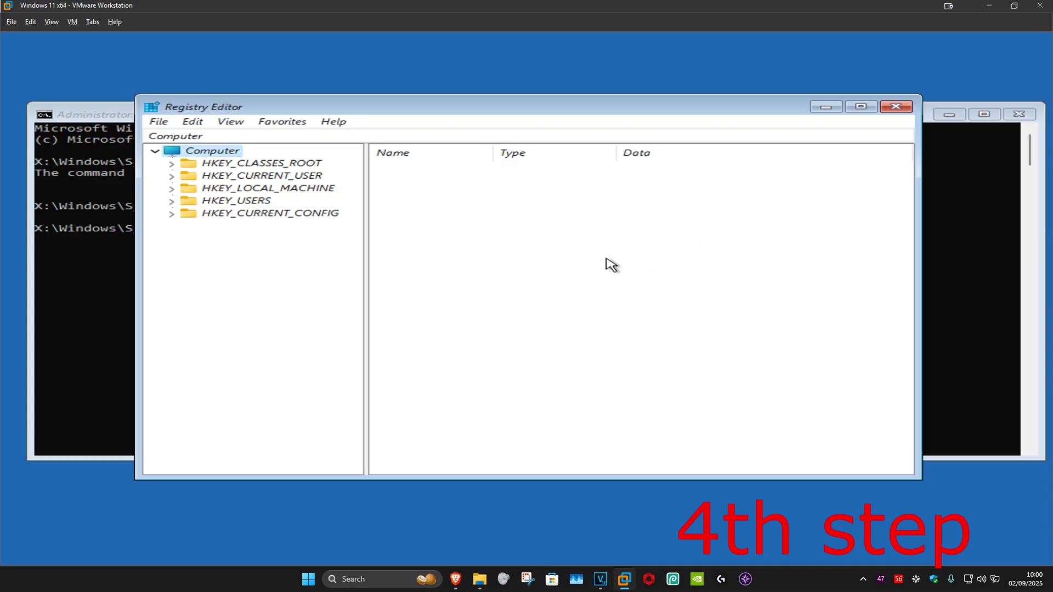
Step: Start File > Load Hive on HKEY_LOCAL_MACHINE and browse This PC's drives for the hive file
{"action": "left_click", "coordinate": [246, 189]}
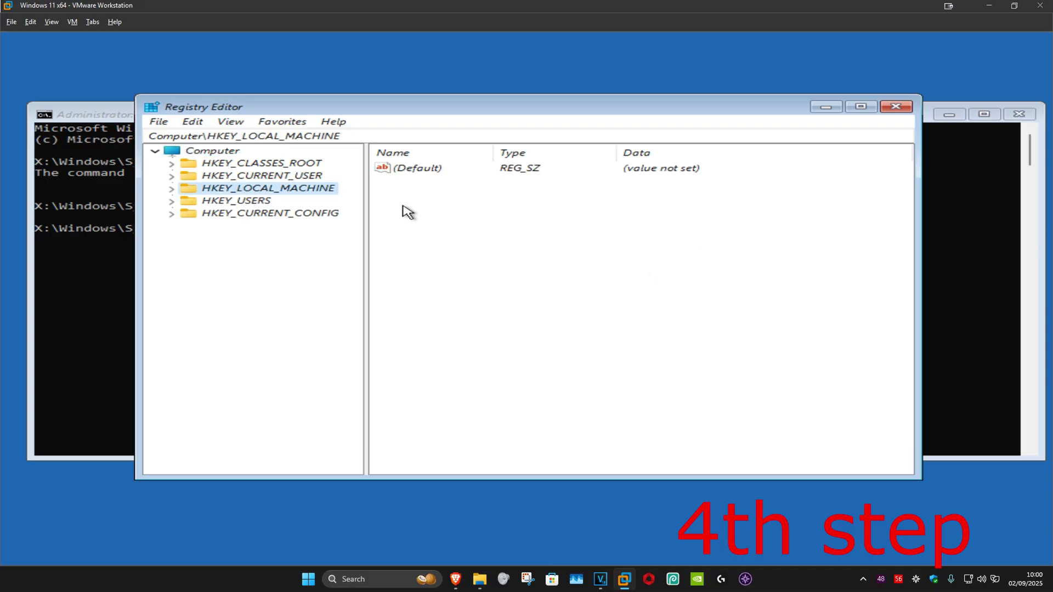
{"action": "left_click", "coordinate": [159, 125]}
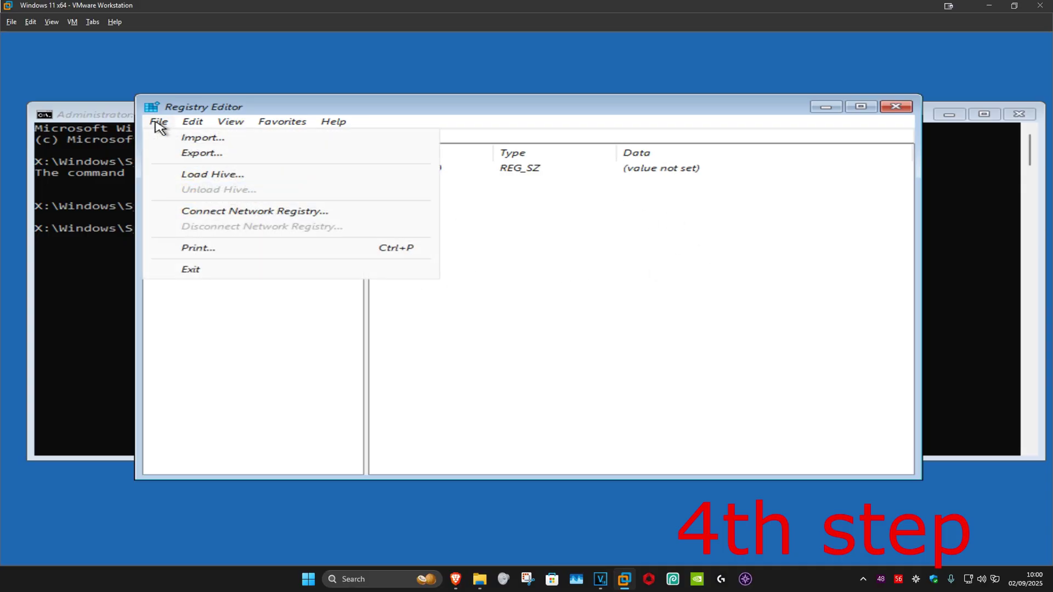
{"action": "left_click", "coordinate": [229, 176]}
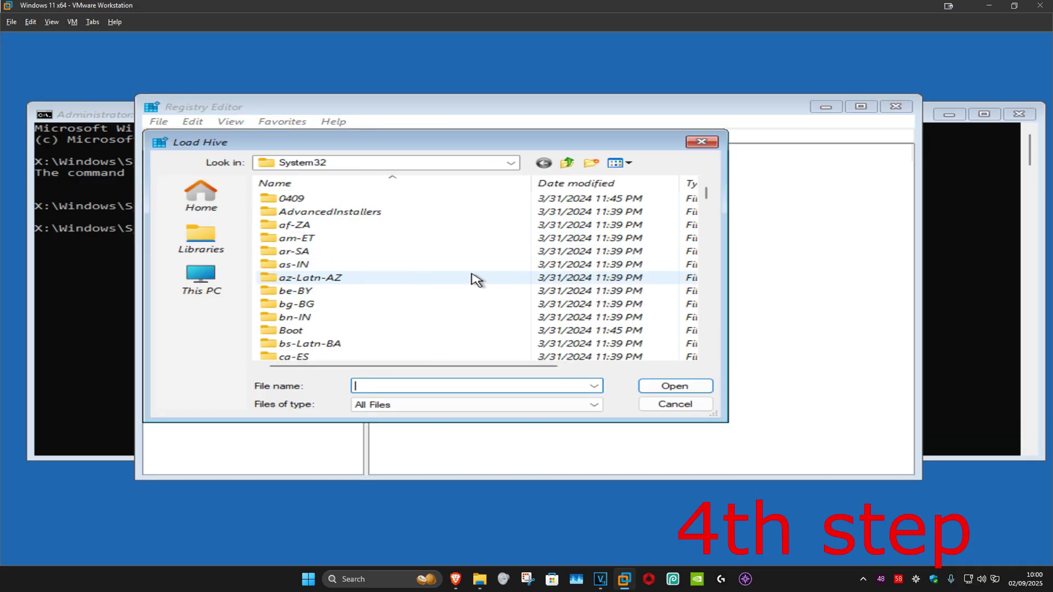
{"action": "left_click", "coordinate": [198, 291]}
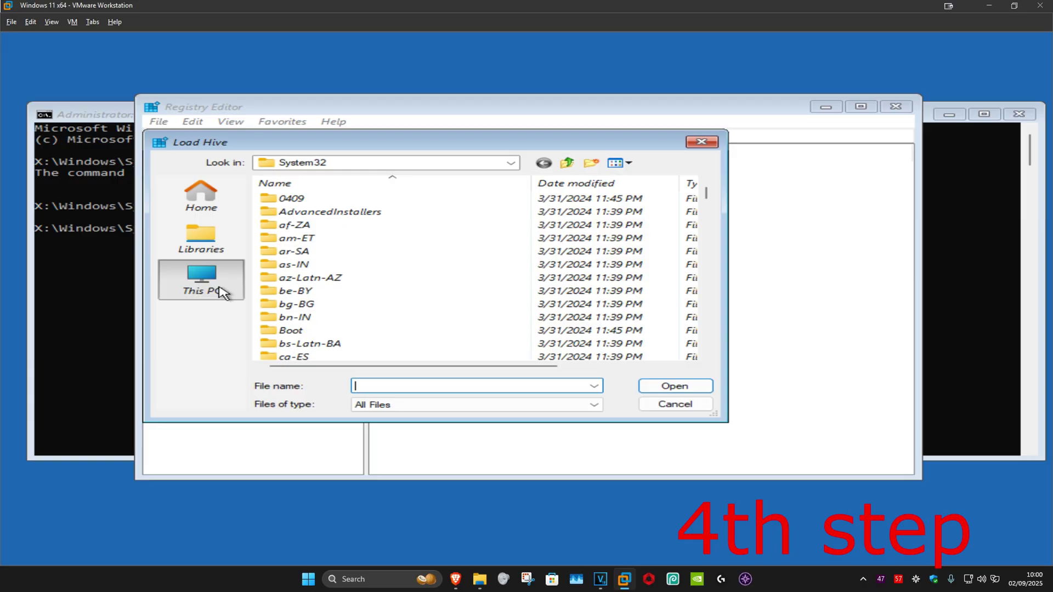
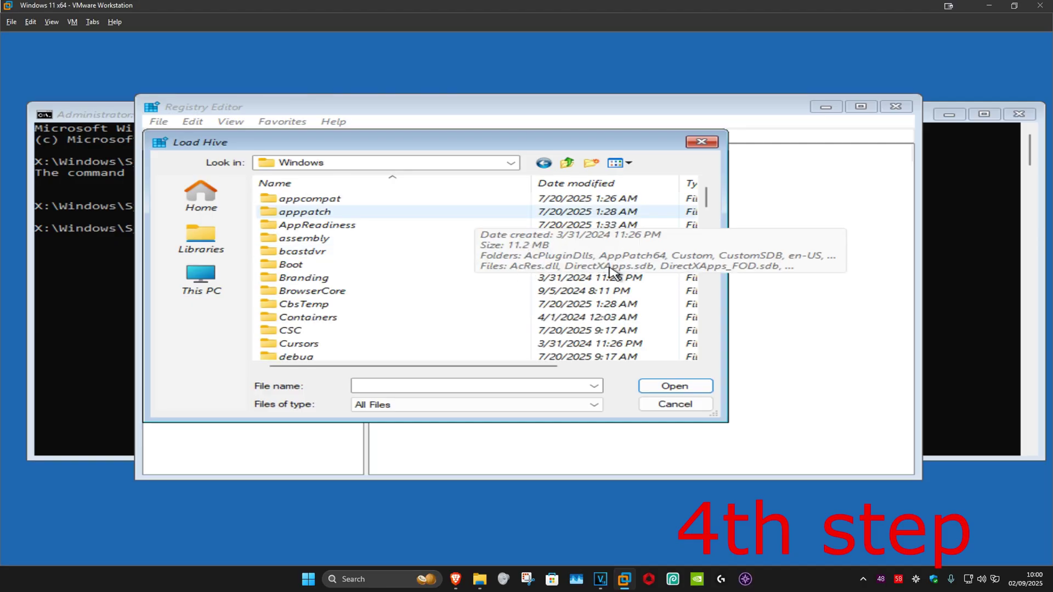
Step: Browse the Load Hive dialog into C:\Windows\System32 and view its subfolders
{"action": "left_click_drag", "start_coordinate": [706, 200], "coordinate": [705, 295]}
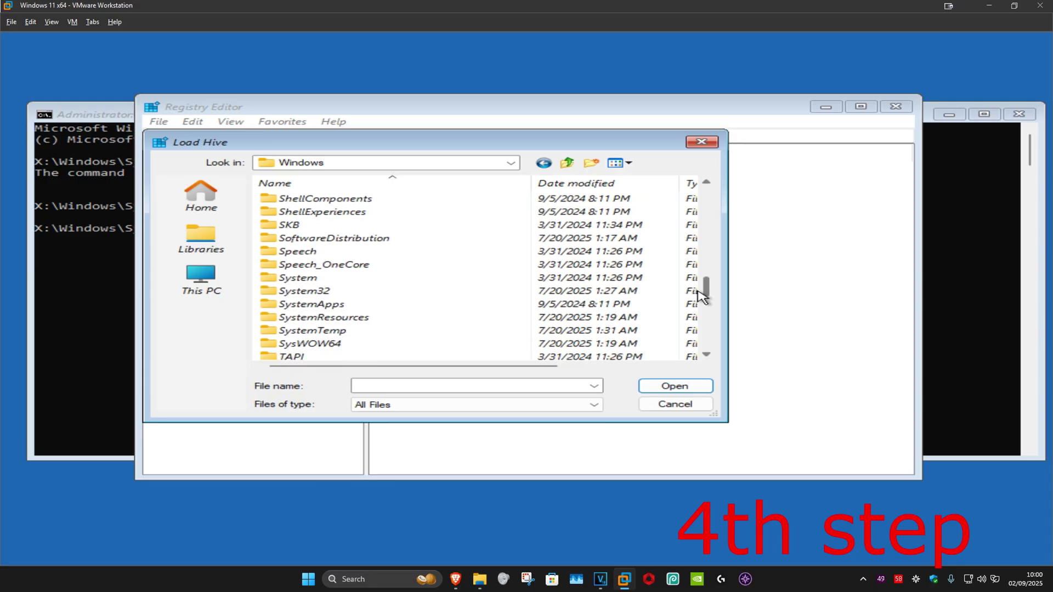
{"action": "double_click", "coordinate": [325, 296]}
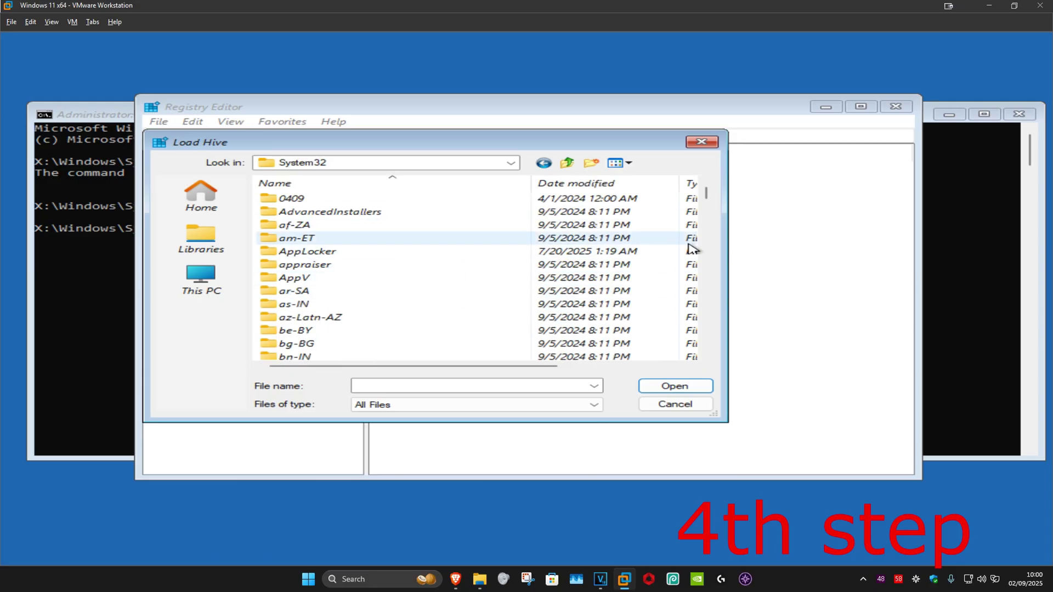
{"action": "scroll", "coordinate": [478, 236], "scroll_direction": "down", "scroll_amount": 4}
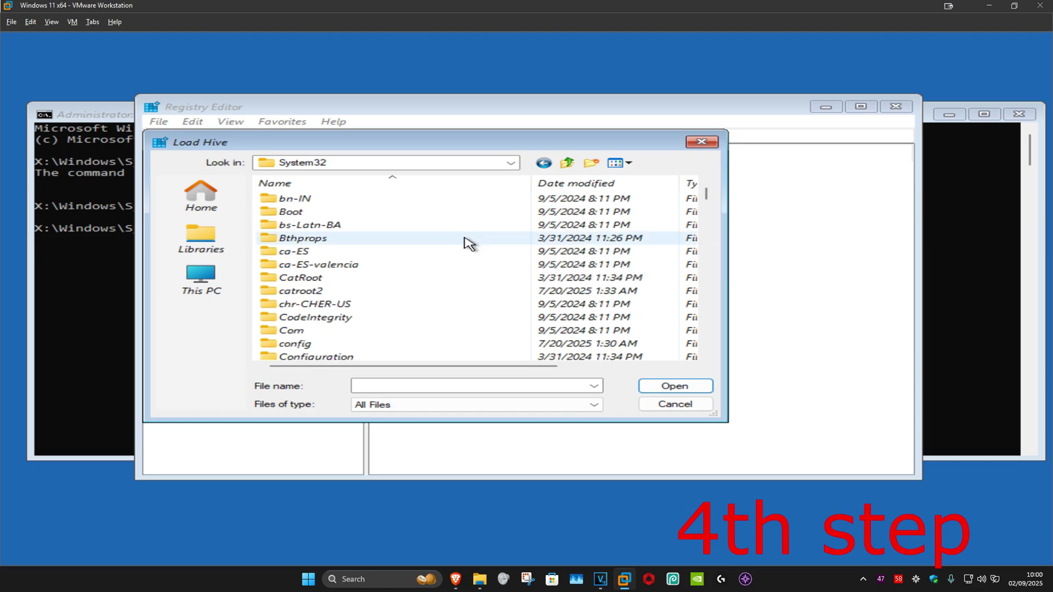
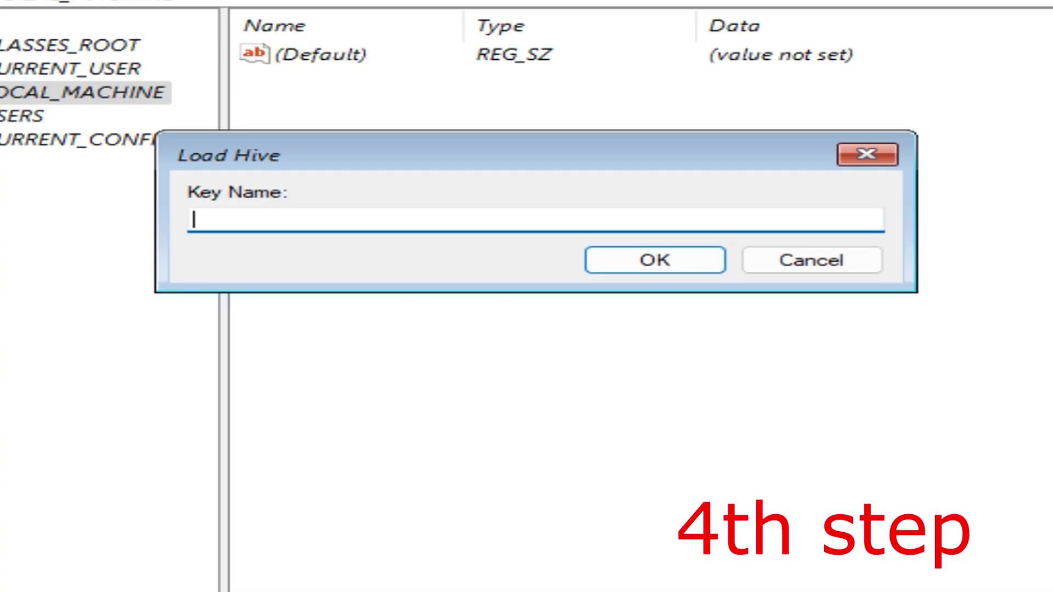
Step: Load the offline SOFTWARE hive under HKEY_LOCAL_MACHINE with the key name 'msoftware'
{"action": "type", "text": "msof"}
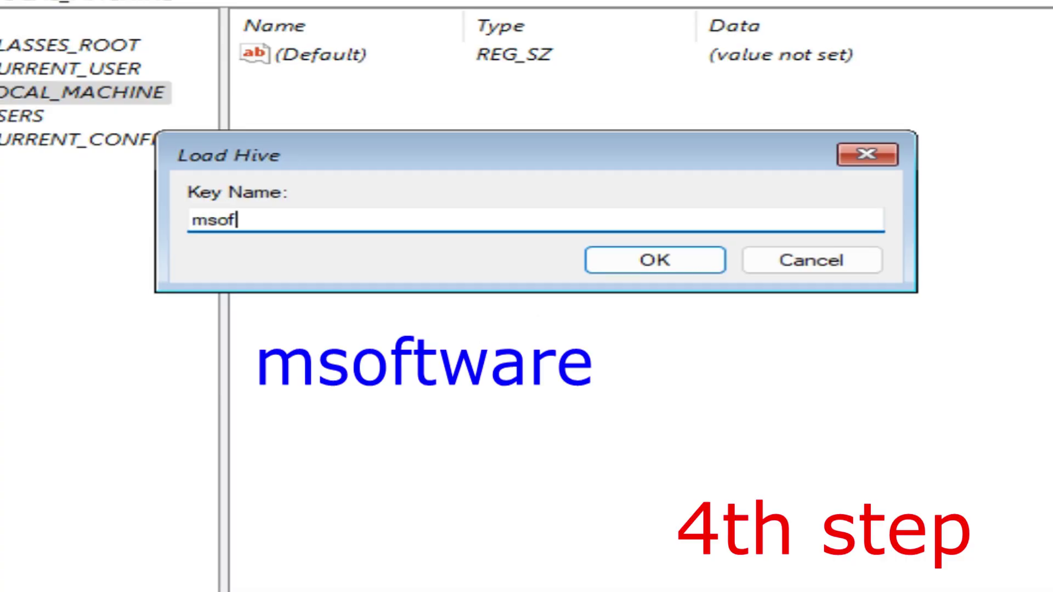
{"action": "type", "text": "tware"}
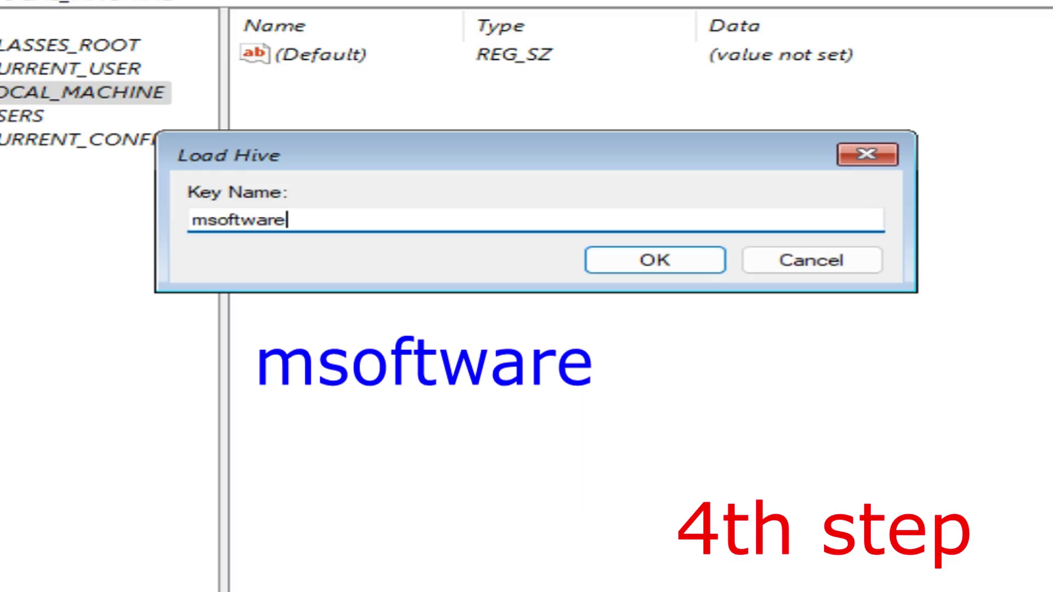
{"action": "left_click", "coordinate": [643, 271]}
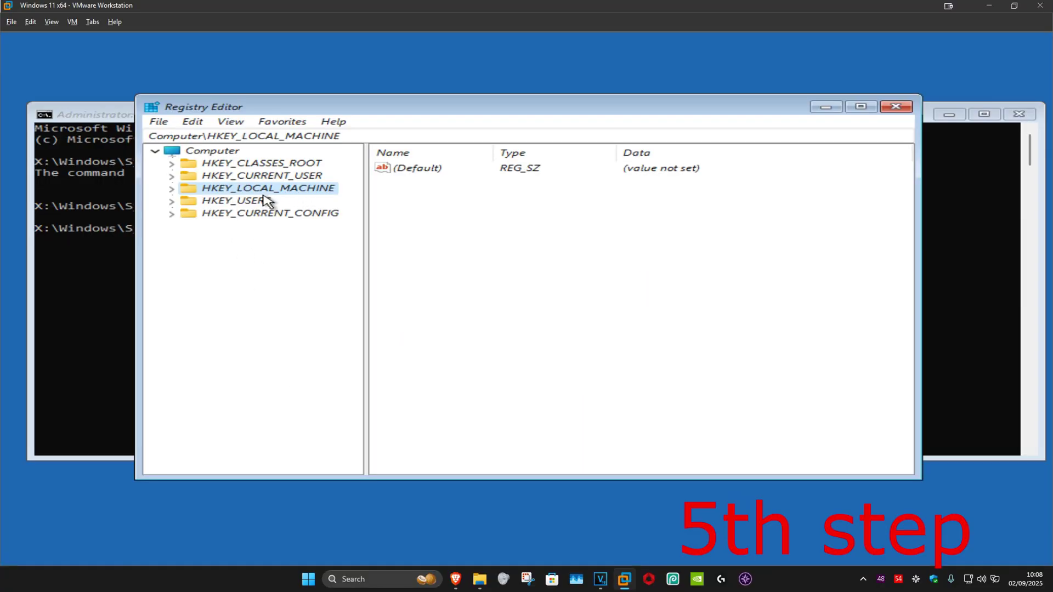
Step: Expand HKEY_LOCAL_MACHINE > msoftware > Microsoft in the key tree
{"action": "left_click", "coordinate": [171, 189]}
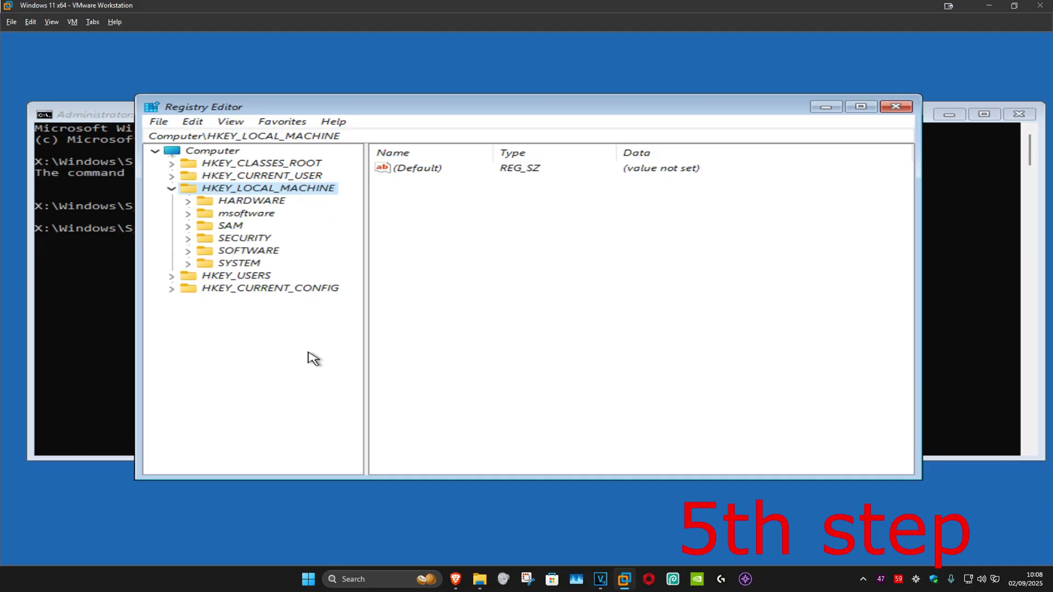
{"action": "left_click", "coordinate": [228, 214]}
{"action": "left_click", "coordinate": [188, 214]}
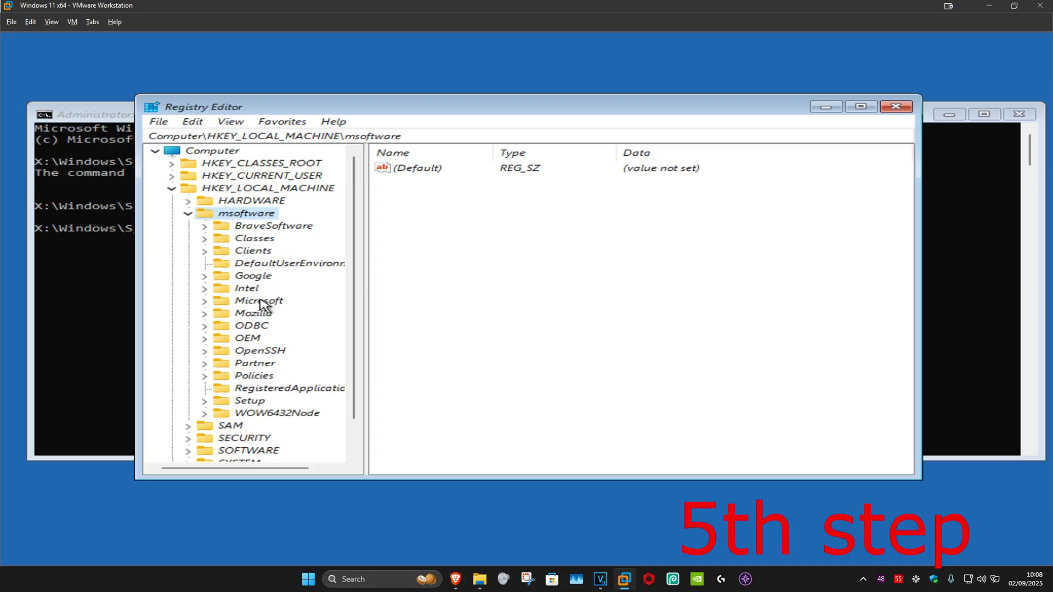
{"action": "left_click", "coordinate": [240, 302]}
{"action": "left_click", "coordinate": [205, 301]}
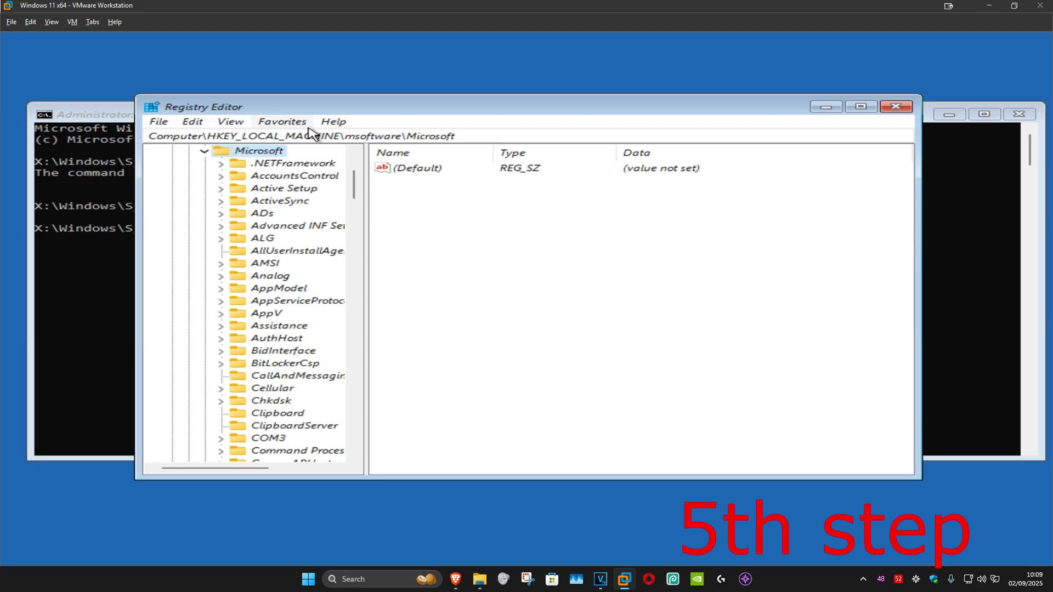
Step: Widen the key tree pane and expand Windows NT to reveal CurrentVersion
{"action": "left_click_drag", "start_coordinate": [355, 185], "coordinate": [357, 409]}
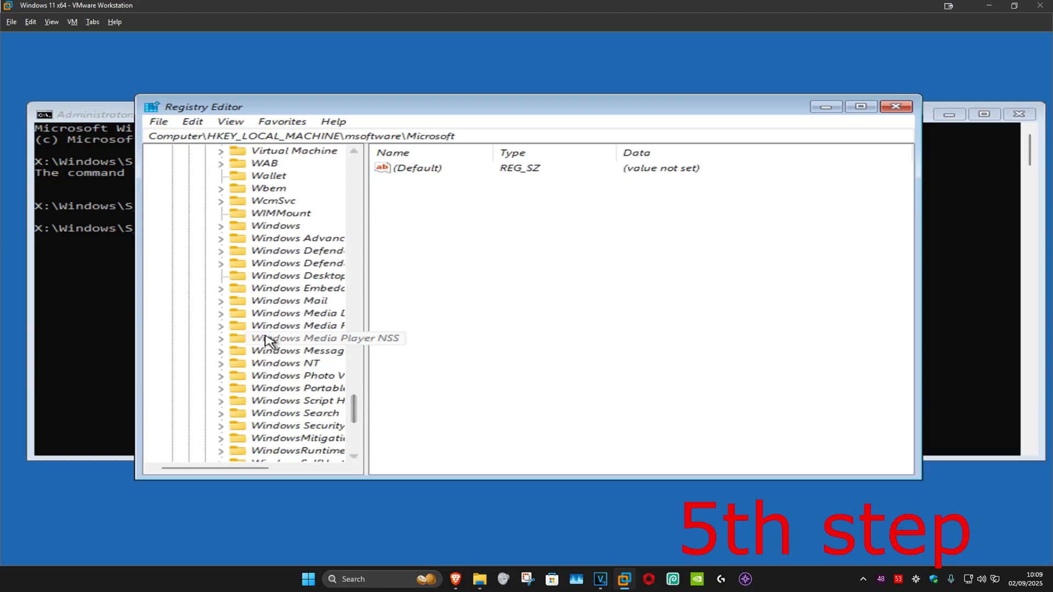
{"action": "left_click_drag", "start_coordinate": [365, 335], "coordinate": [431, 343]}
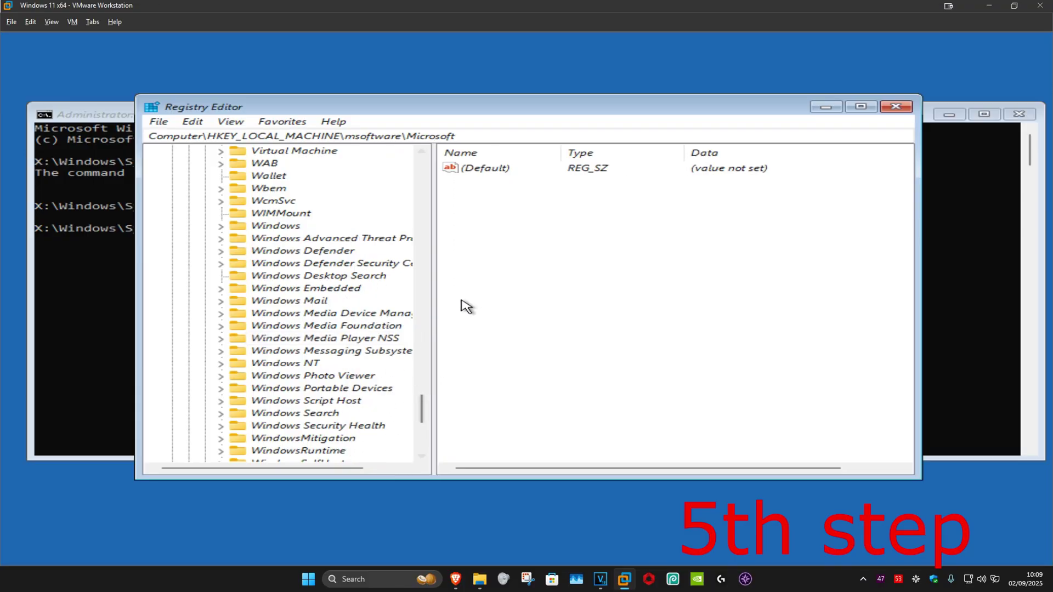
{"action": "left_click", "coordinate": [280, 366]}
{"action": "left_click", "coordinate": [221, 364]}
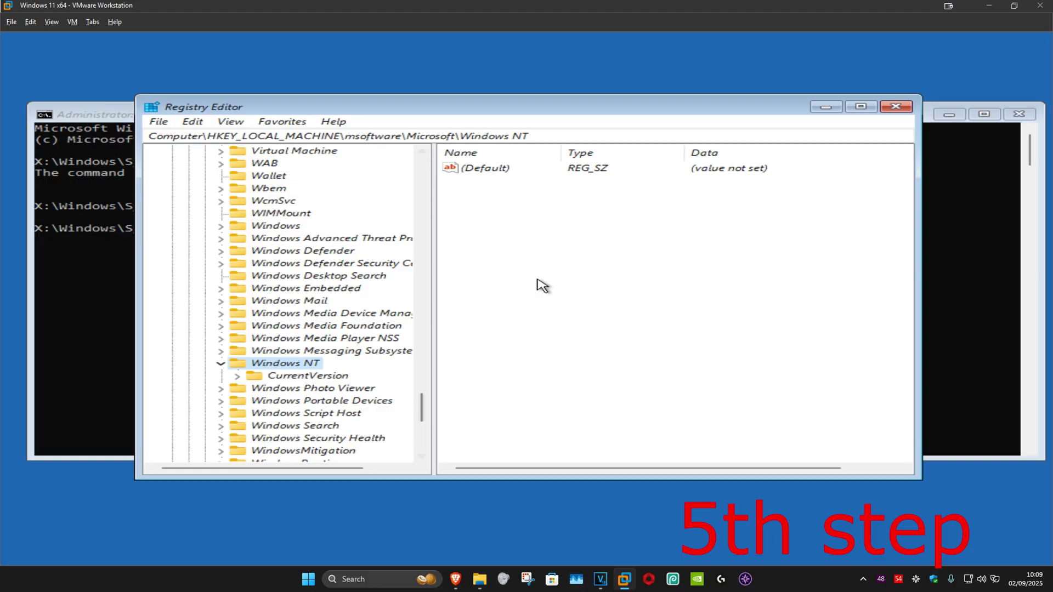
Step: Expand CurrentVersion and PasswordLess, then select the Device subkey showing its value of 2
{"action": "left_click", "coordinate": [268, 377]}
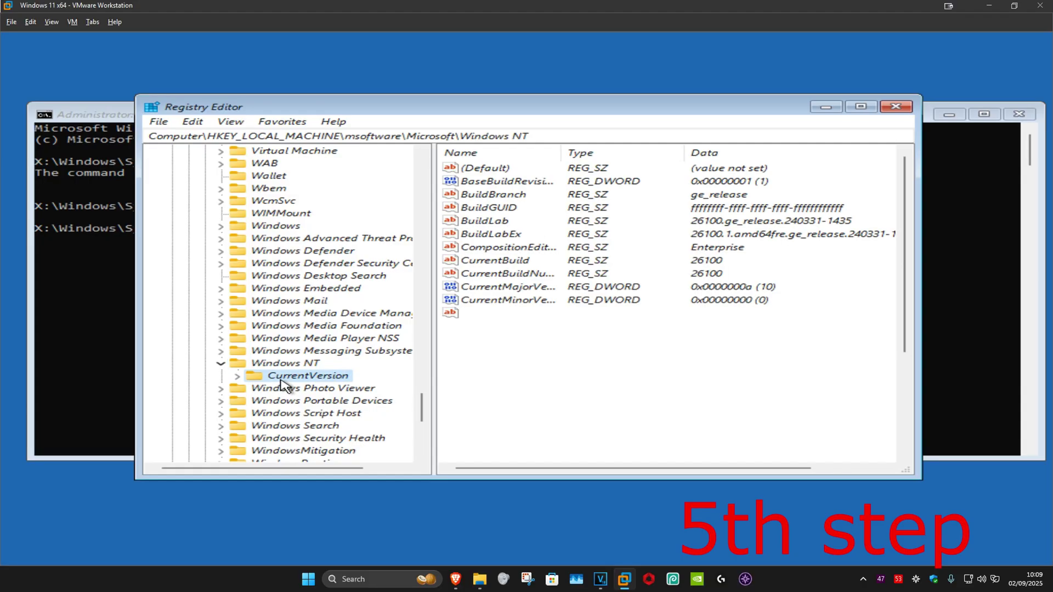
{"action": "left_click", "coordinate": [239, 376]}
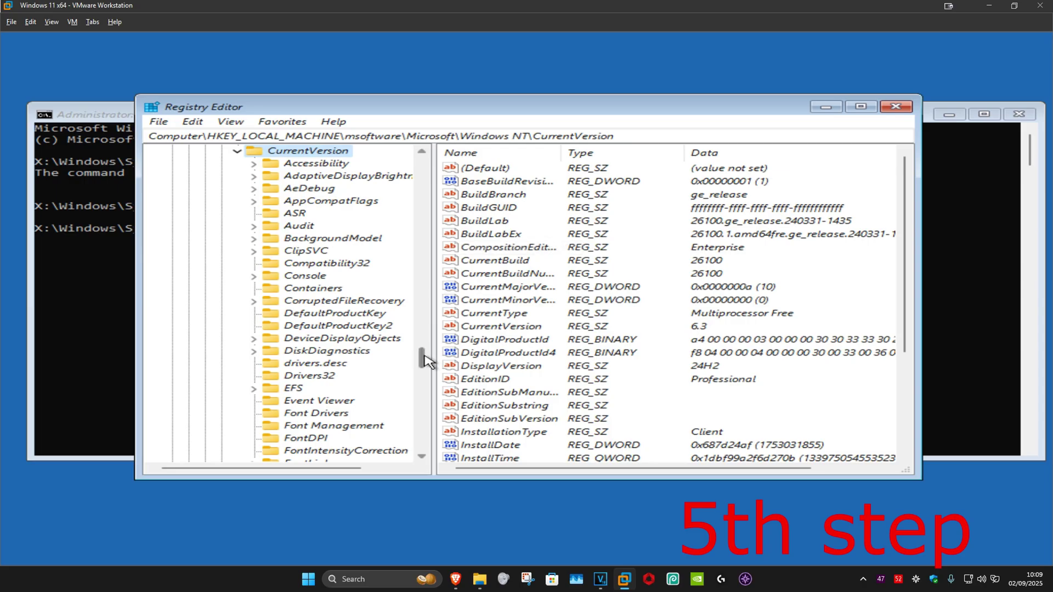
{"action": "left_click_drag", "start_coordinate": [423, 359], "coordinate": [418, 401]}
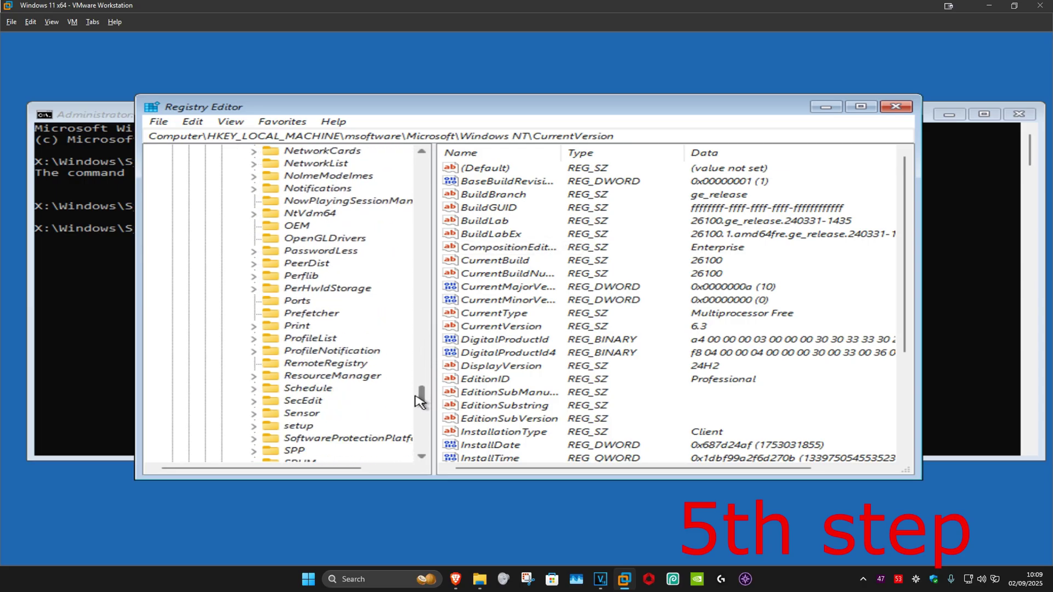
{"action": "left_click", "coordinate": [313, 252]}
{"action": "left_click", "coordinate": [253, 251]}
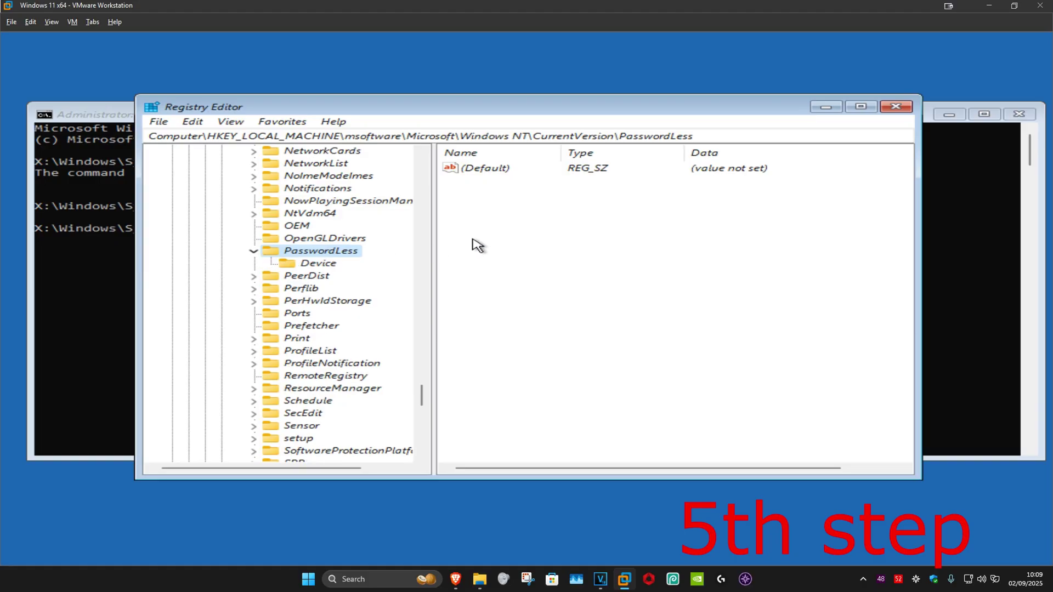
{"action": "left_click", "coordinate": [323, 266]}
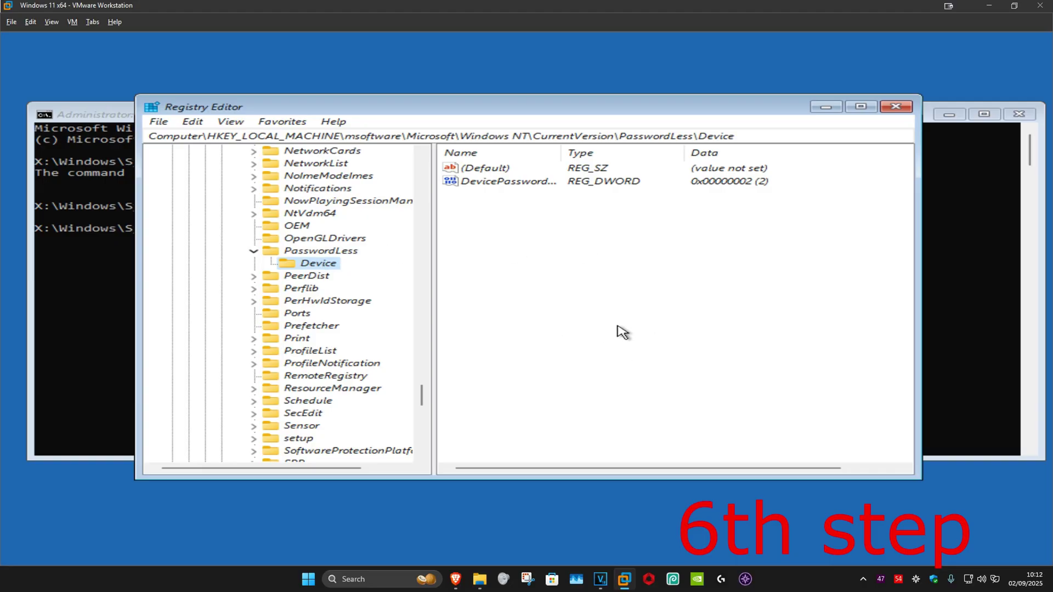
Step: Change DevicePasswordLessBuildVersion's value data from 2 to 0
{"action": "double_click", "coordinate": [508, 187]}
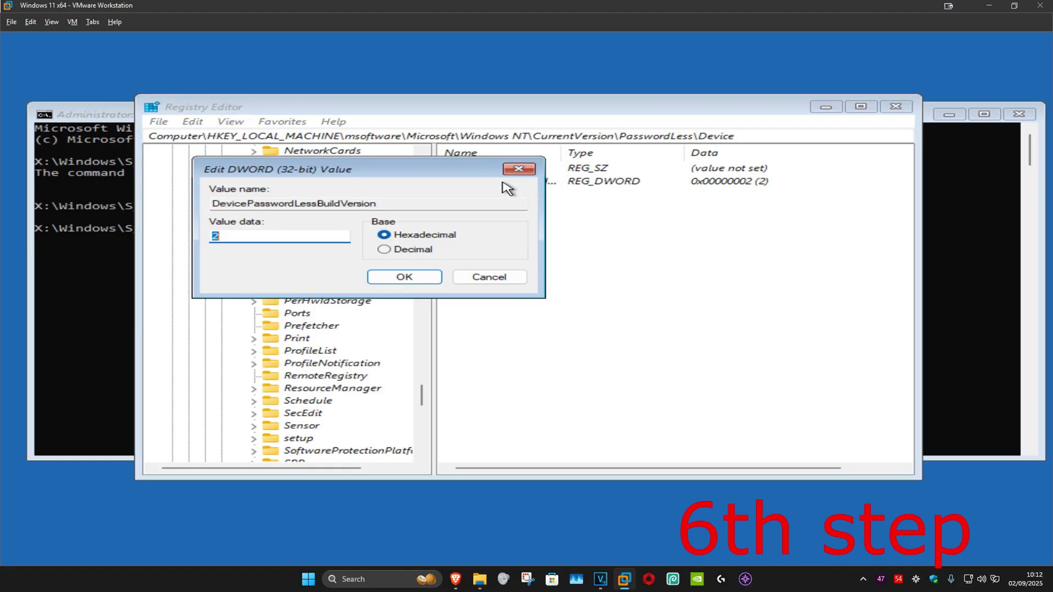
{"action": "left_click_drag", "start_coordinate": [383, 174], "coordinate": [608, 230]}
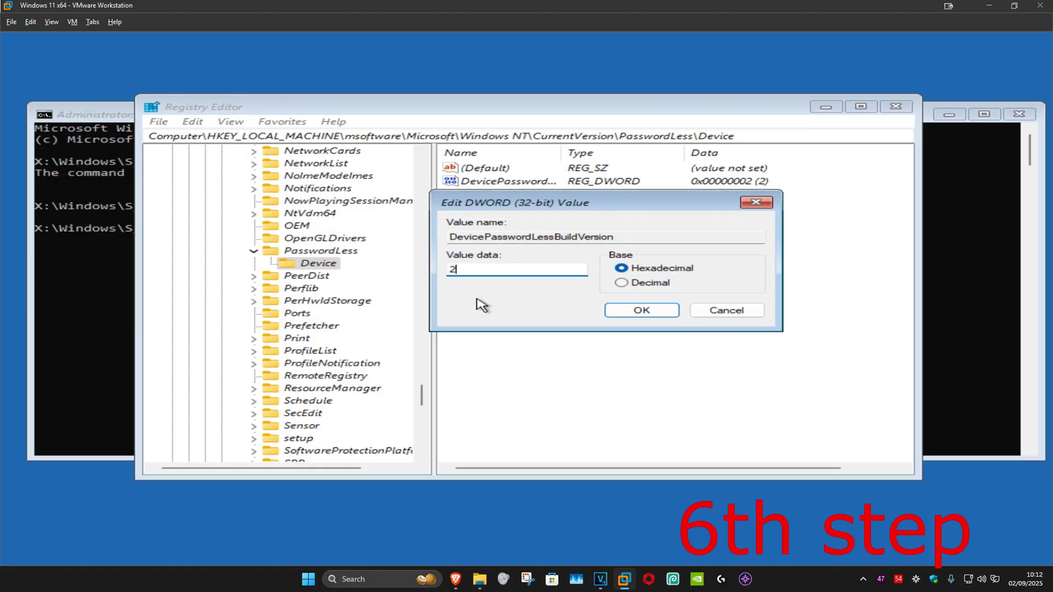
{"action": "type", "text": "0"}
{"action": "left_click", "coordinate": [642, 317]}
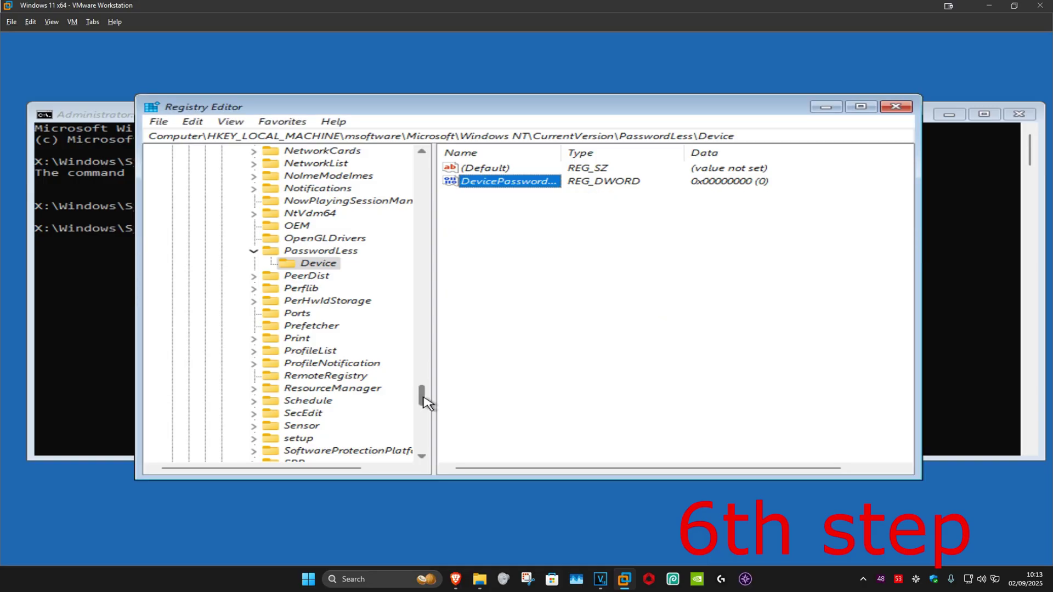
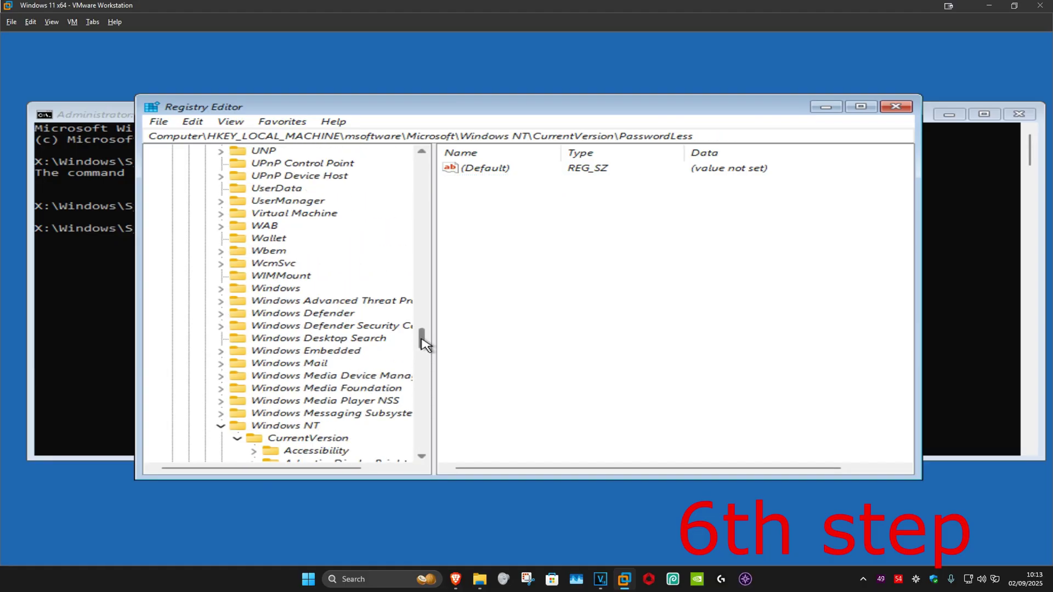
Step: Collapse CurrentVersion, Windows NT and Microsoft, then select the msoftware hive under HKEY_LOCAL_MACHINE
{"action": "left_click", "coordinate": [237, 438]}
{"action": "left_click", "coordinate": [222, 427]}
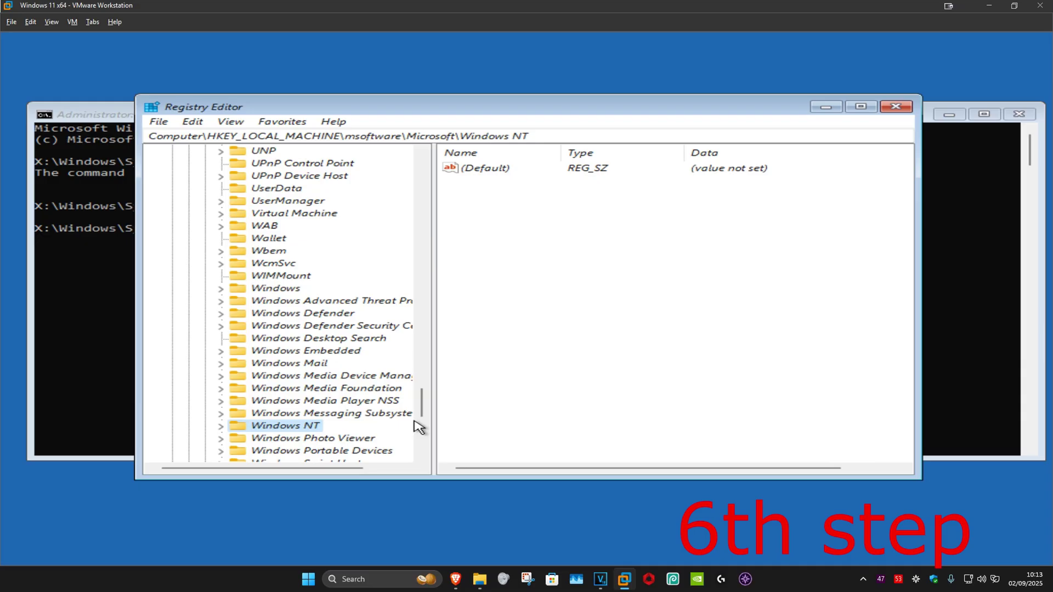
{"action": "left_click_drag", "start_coordinate": [424, 404], "coordinate": [432, 148]}
{"action": "left_click", "coordinate": [205, 289]}
{"action": "double_click", "coordinate": [246, 201]}
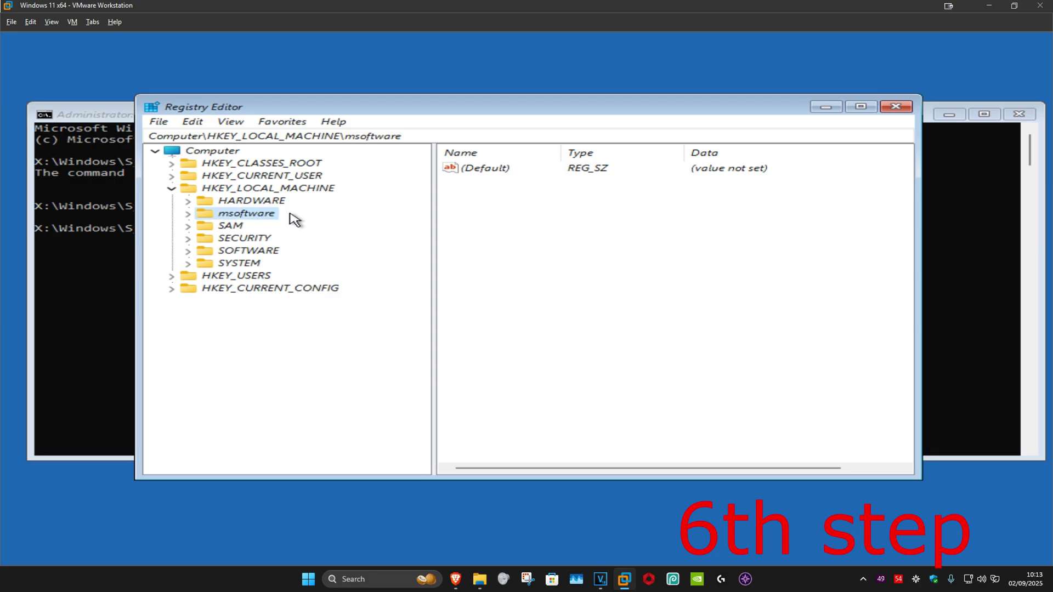
Step: Unload the selected msoftware hive via File > Unload Hive and confirm with Yes
{"action": "left_click", "coordinate": [158, 122]}
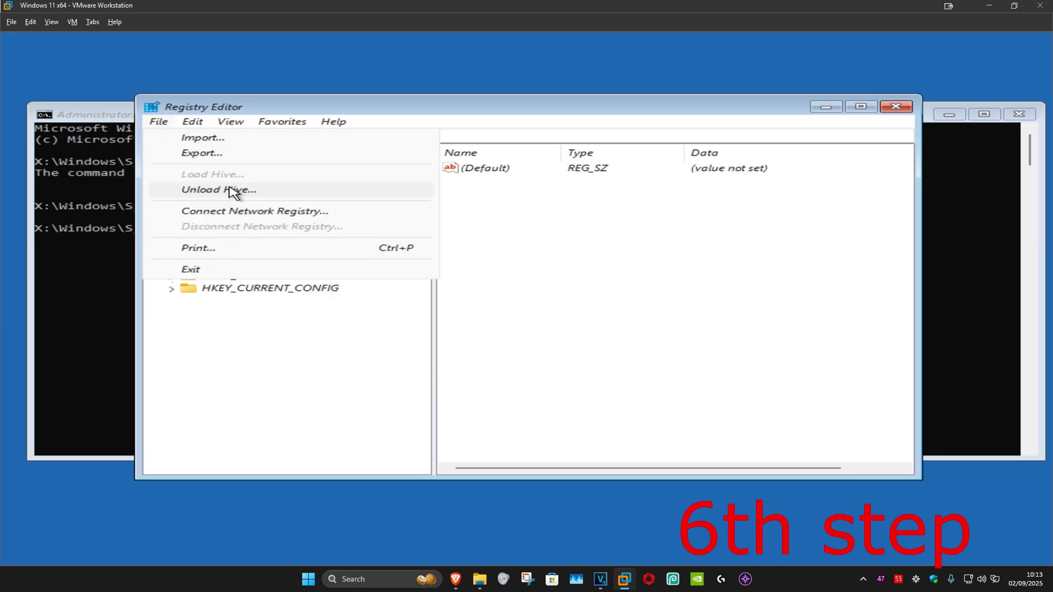
{"action": "left_click", "coordinate": [247, 190]}
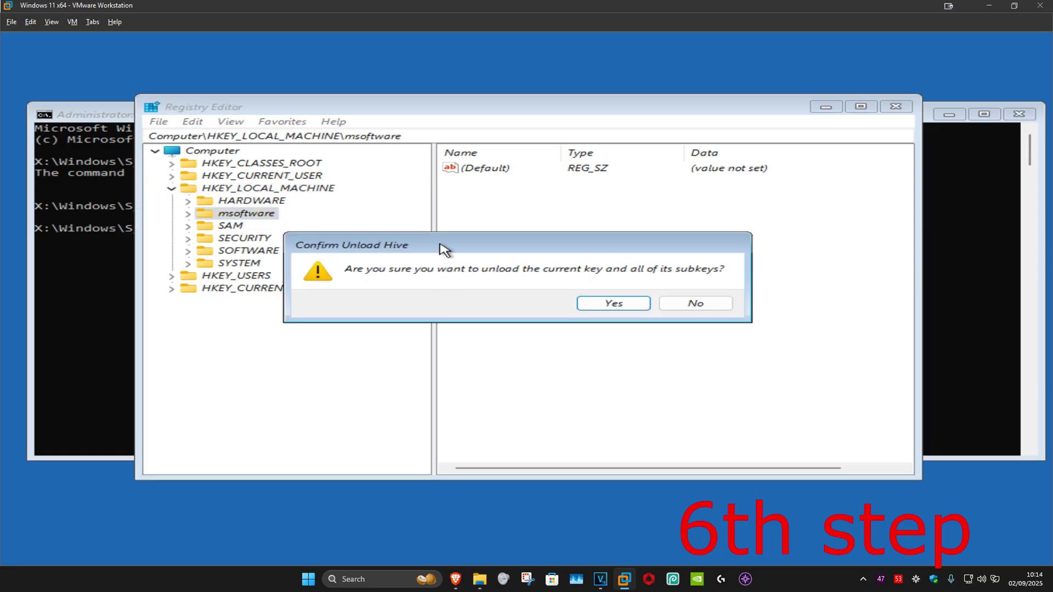
{"action": "left_click", "coordinate": [606, 305]}
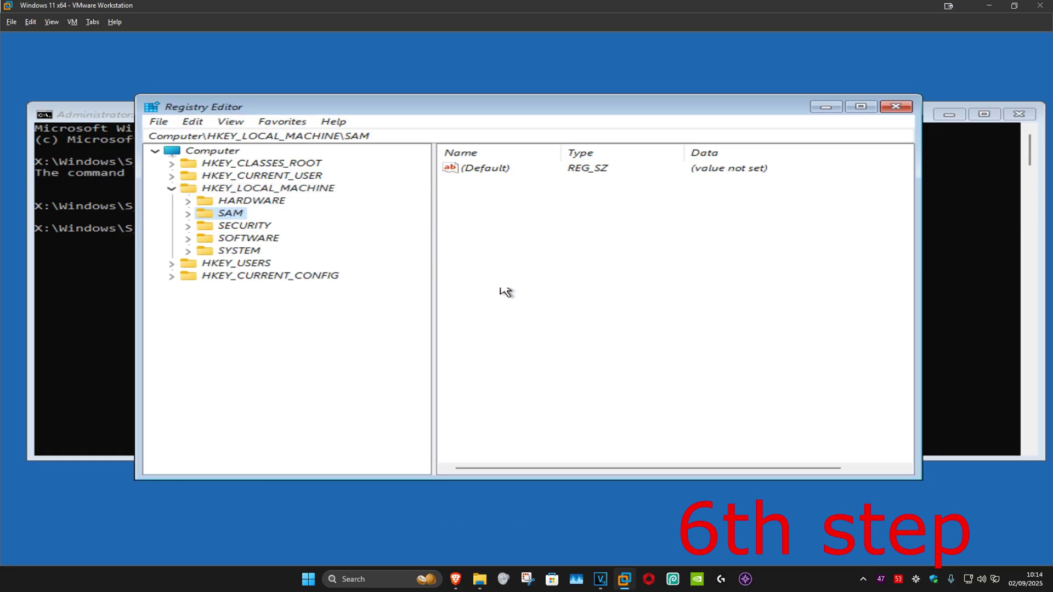
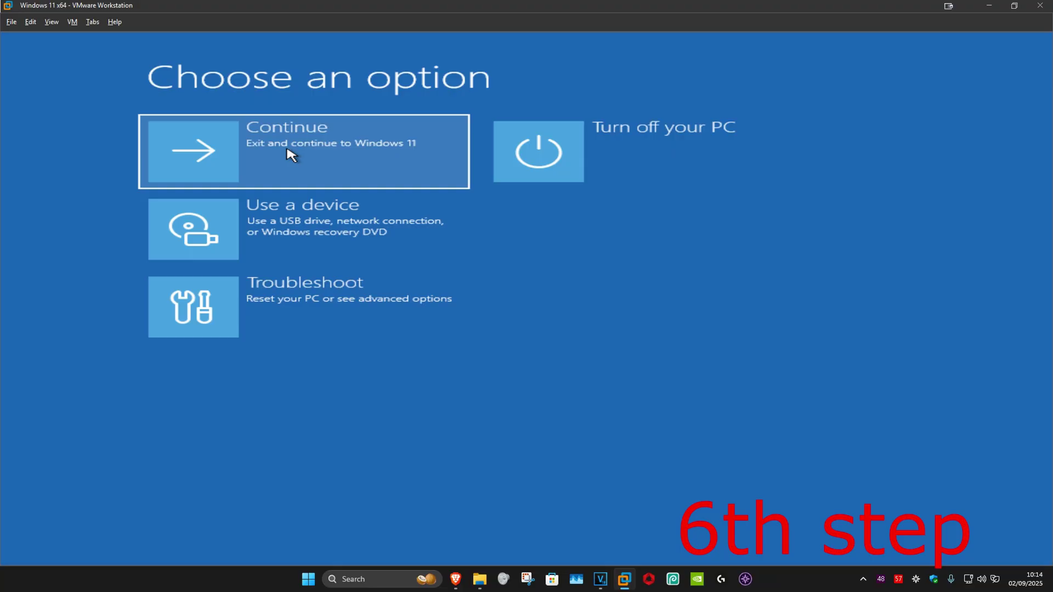
Step: Continue out of the recovery options into Windows 11, then sign in with the account PIN
{"action": "left_click", "coordinate": [289, 149]}
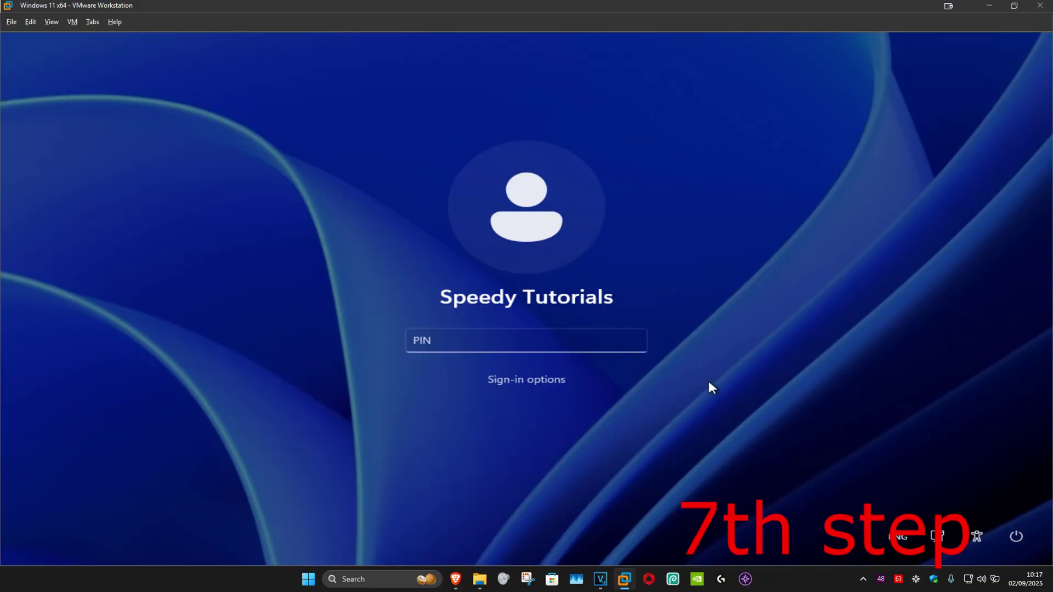
{"action": "left_click", "coordinate": [459, 347]}
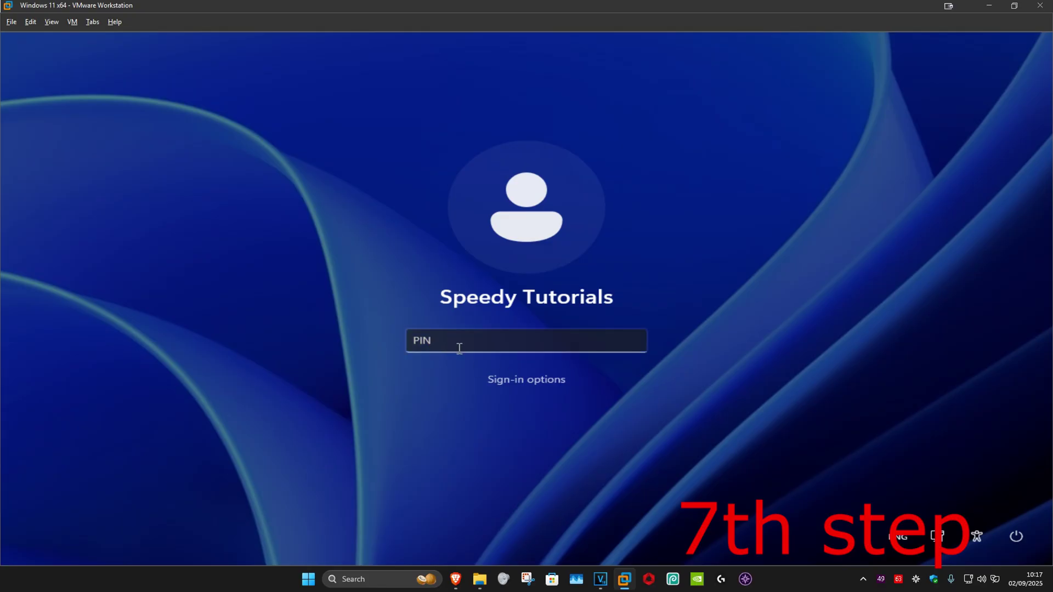
{"action": "left_click", "coordinate": [522, 378]}
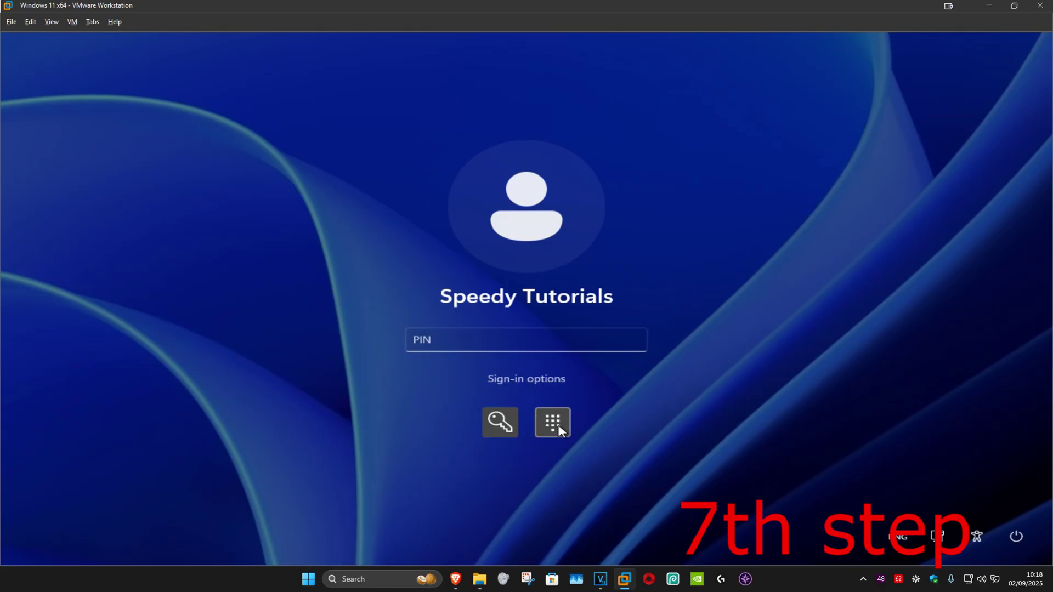
{"action": "left_click", "coordinate": [512, 341]}
{"action": "key", "text": "Return"}
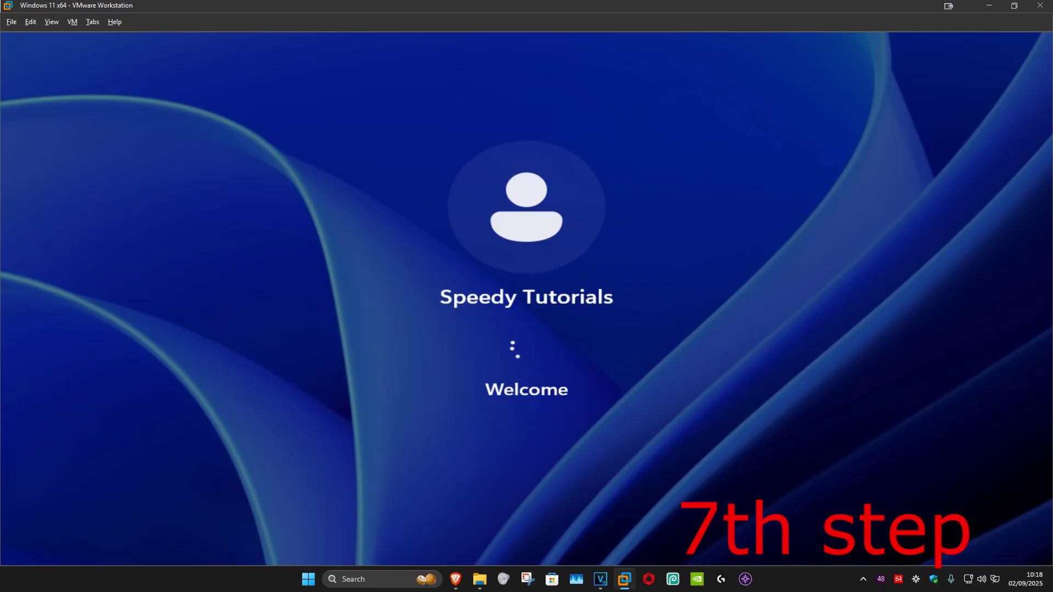